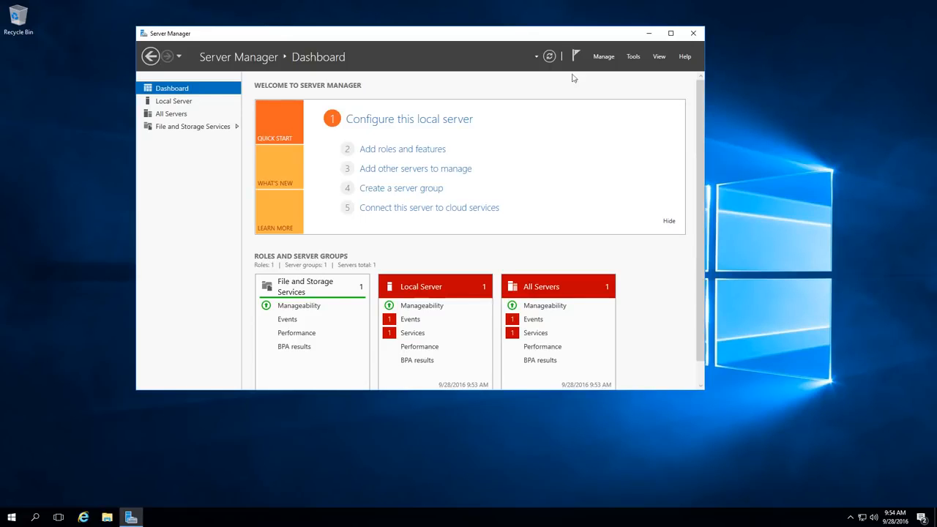
left_click_drag(515, 33, 603, 51)
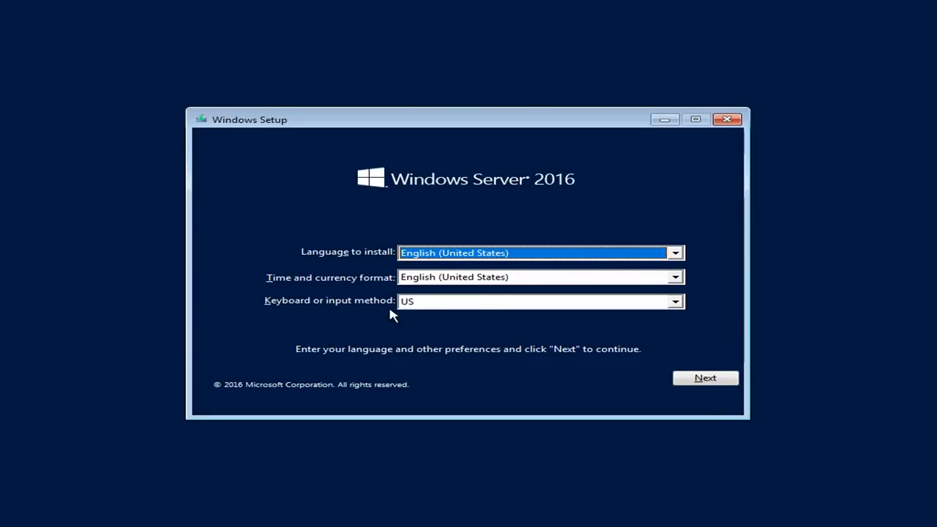
Step: Start the installation with English (United States) and US keyboard settings, choosing Windows Server 2016 Standard Evaluation (Desktop Experience)
left_click(696, 380)
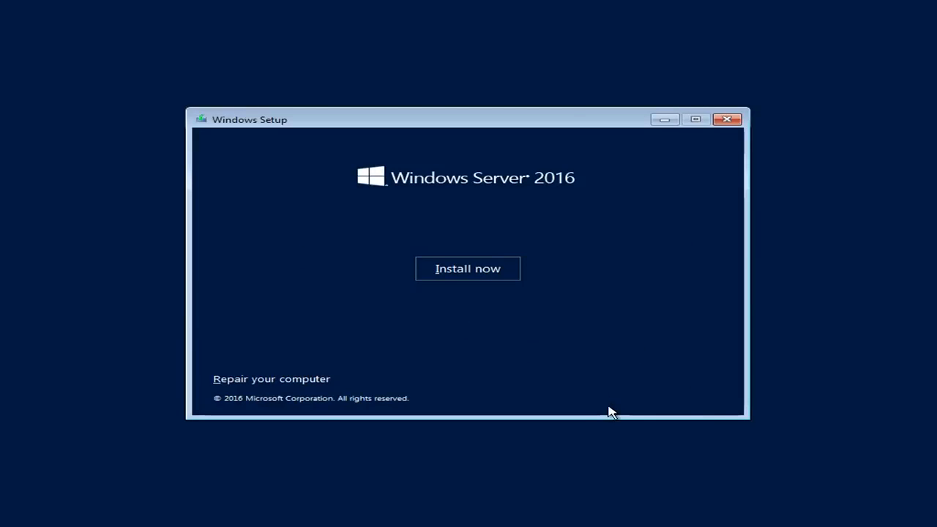
left_click(469, 273)
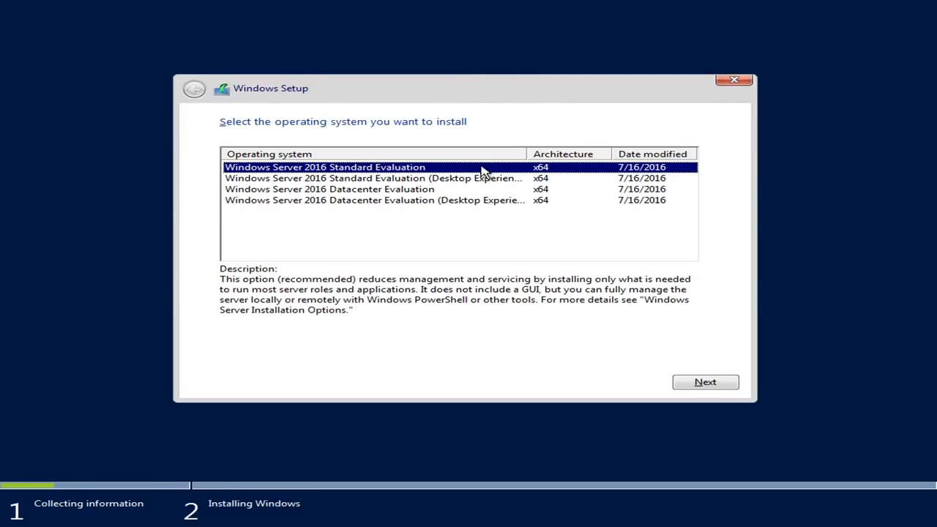
left_click_drag(527, 150, 571, 150)
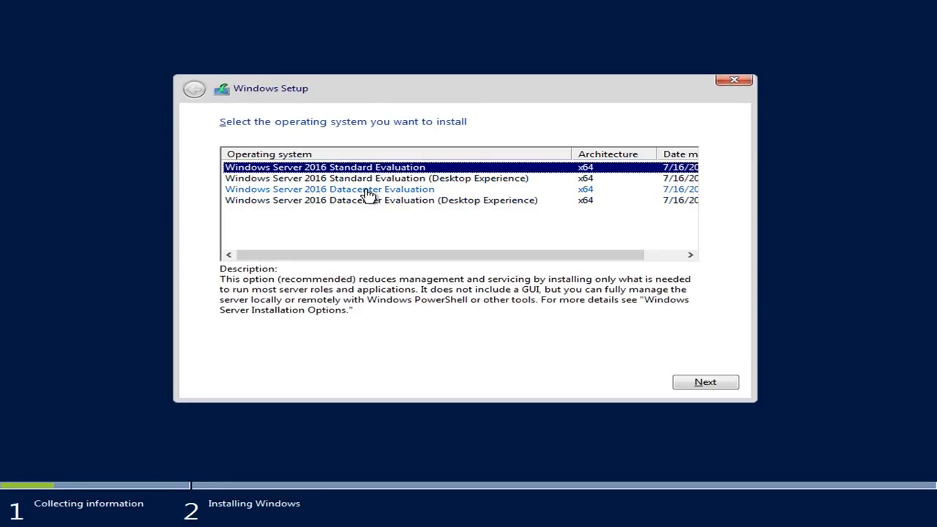
left_click(448, 180)
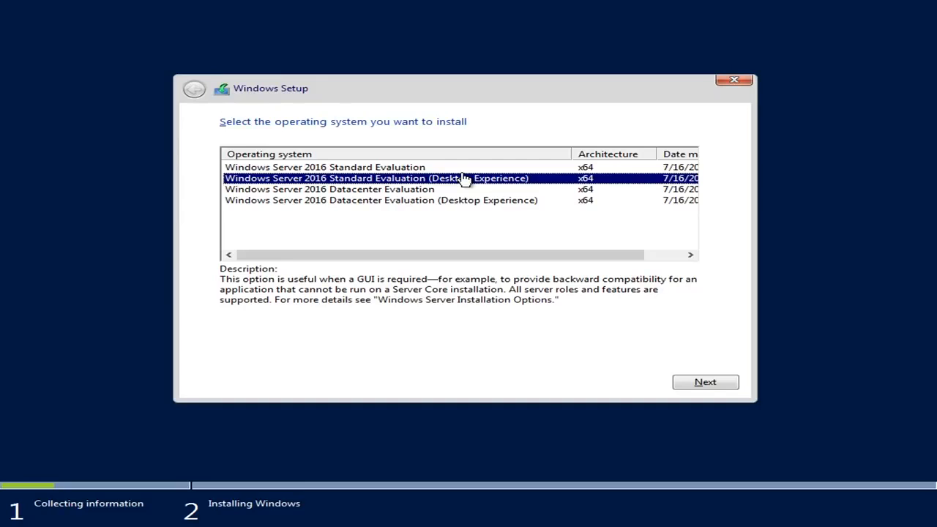
left_click(694, 384)
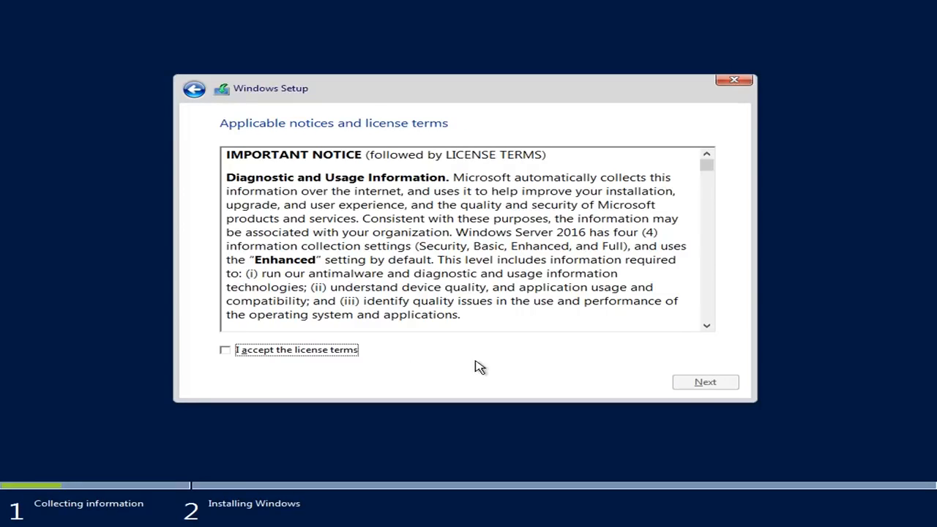
Step: Accept the license terms and choose the Custom: Install Windows only (advanced) installation type
left_click(291, 355)
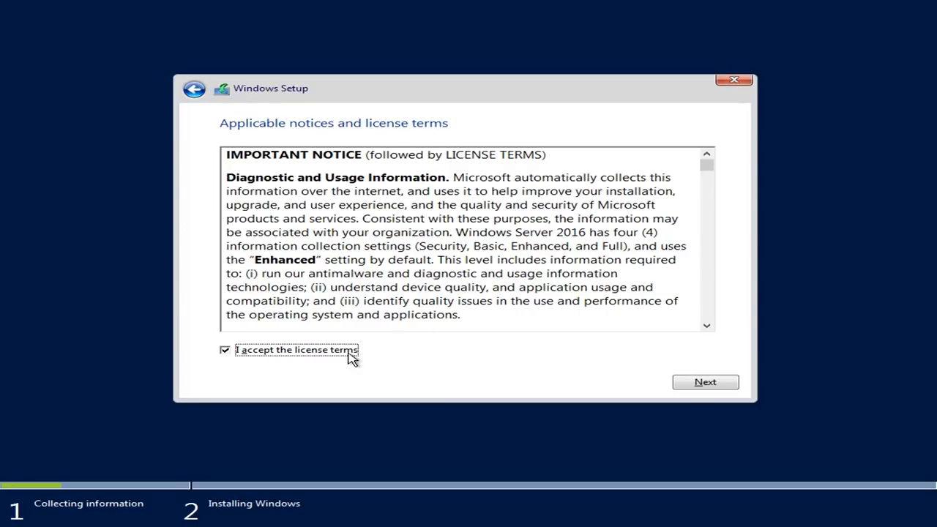
mouse_move(708, 165)
left_mouse_down()
mouse_move(709, 321)
mouse_move(713, 163)
left_mouse_up()
left_click(719, 388)
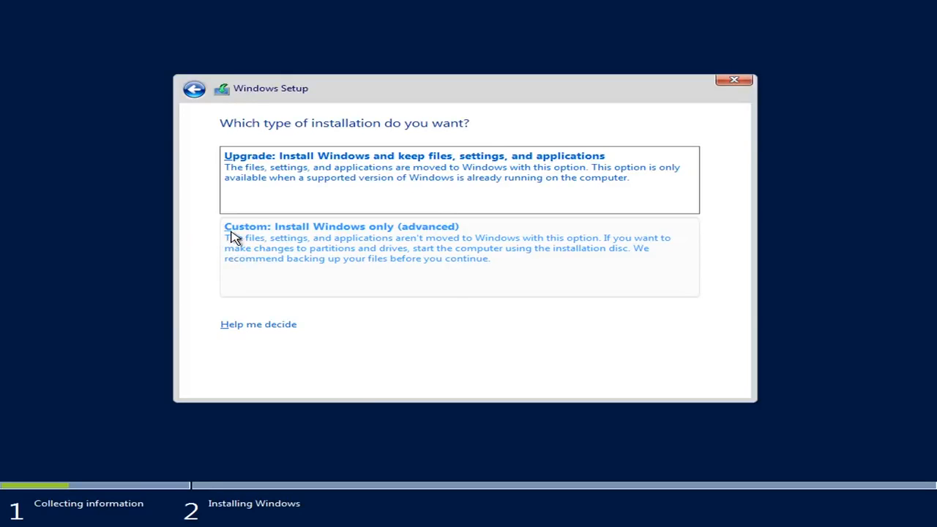
left_click(396, 265)
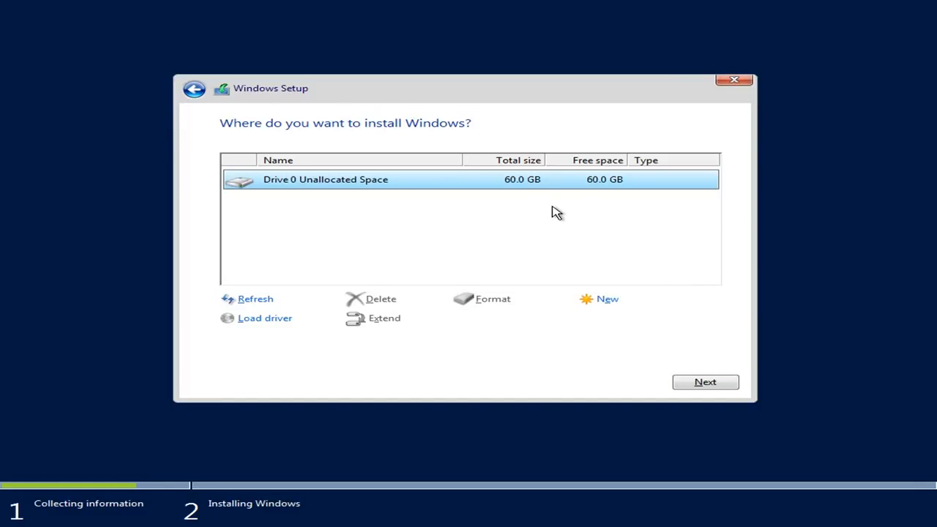
Step: Create a 61440 MB partition from Drive 0's unallocated space and install Windows on the resulting primary partition
left_click(607, 301)
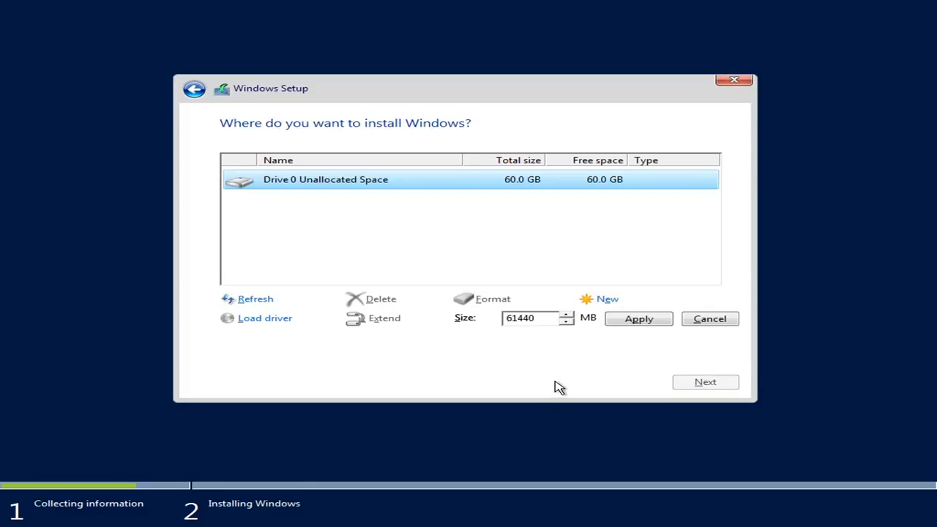
left_click(638, 320)
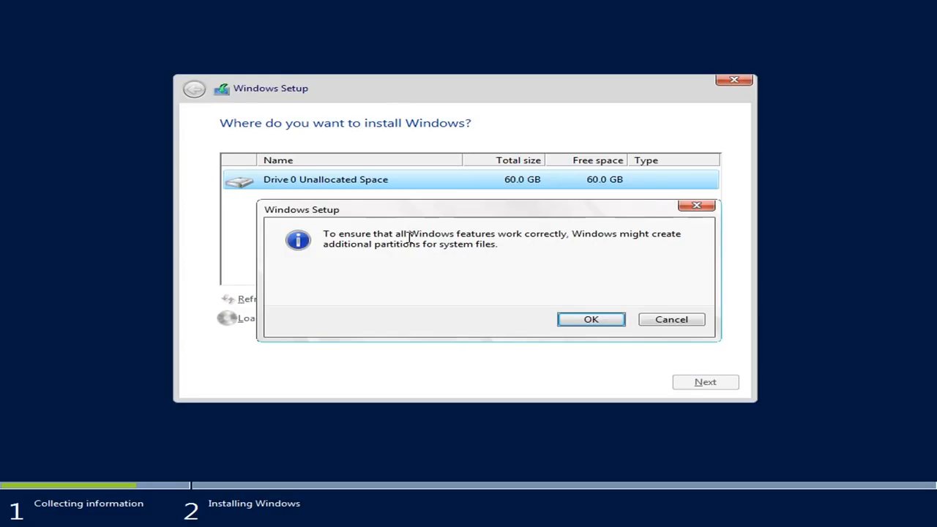
left_click(586, 320)
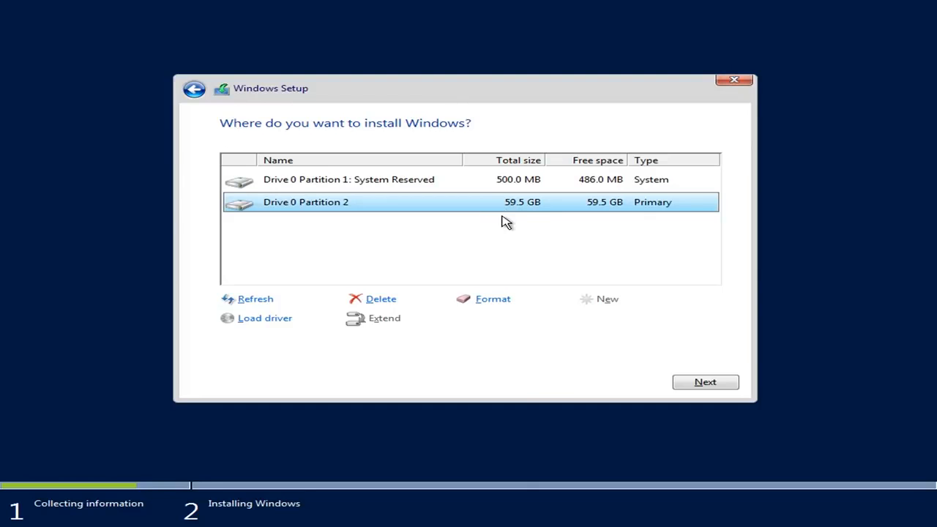
left_click(694, 382)
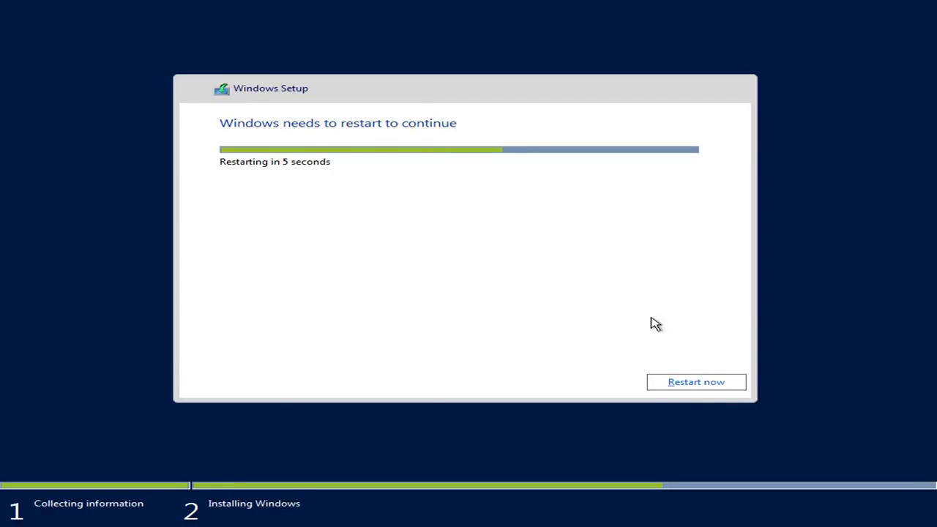
left_click(704, 387)
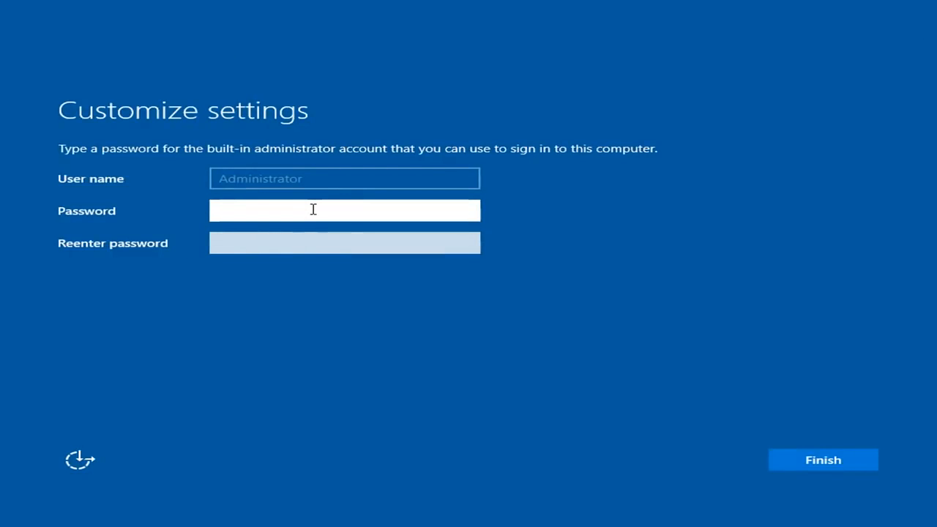
Step: Enter and re-enter the password for the built-in Administrator account, and finish customizing the settings
type("************")
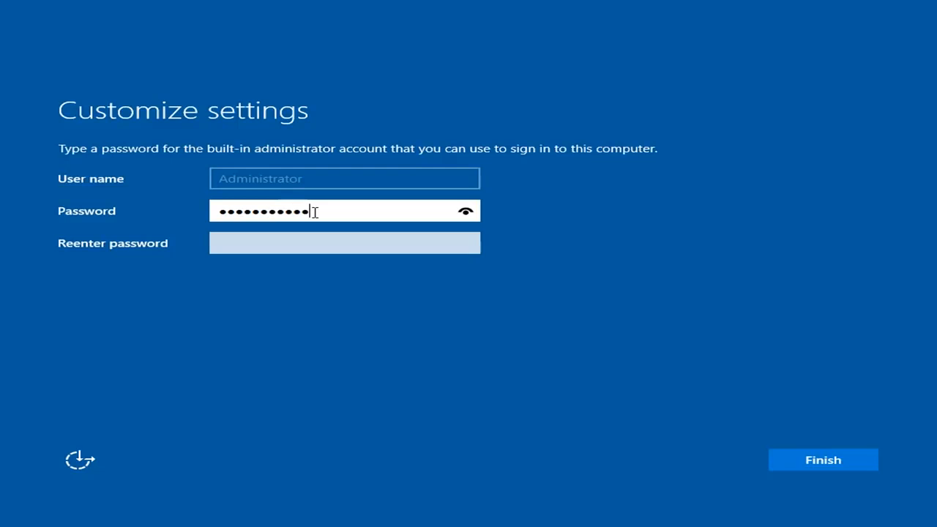
key("Tab")
type("************")
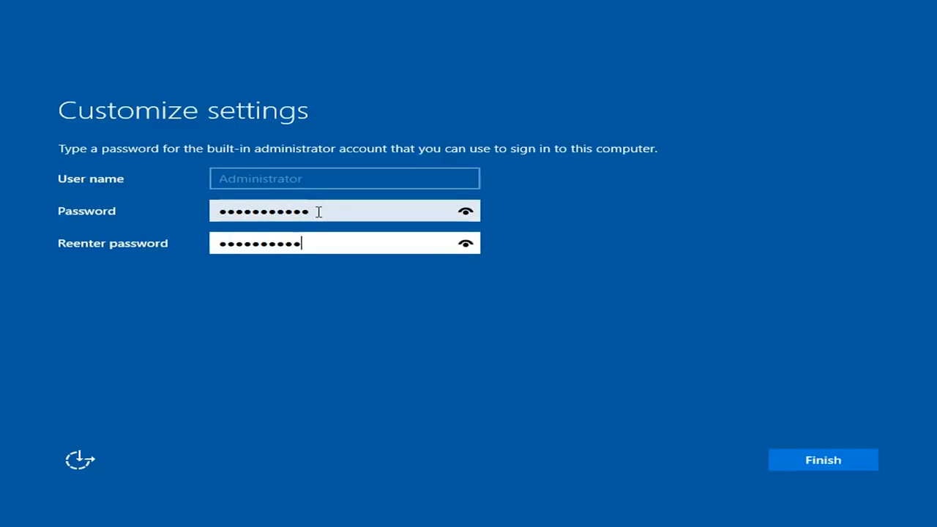
key("Return")
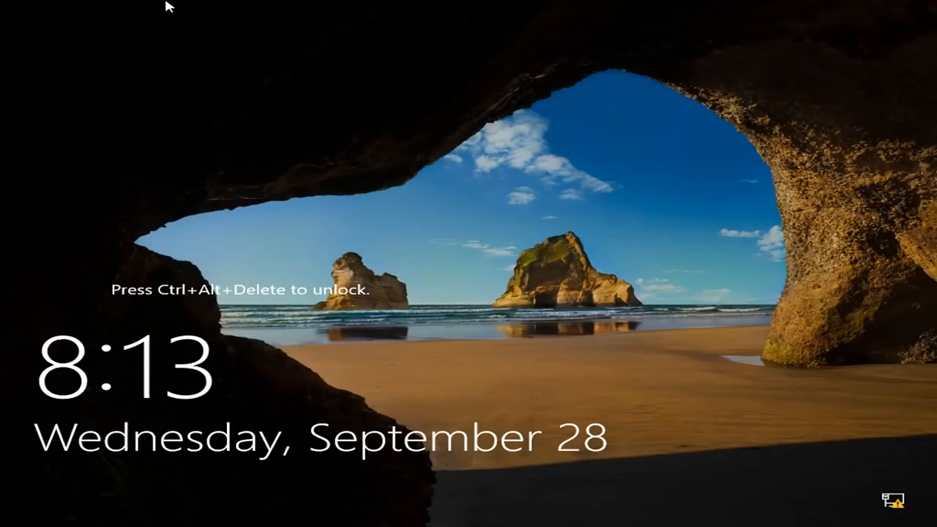
Step: Unlock the server and sign in as Administrator with the account password
key("ctrl+alt+Delete")
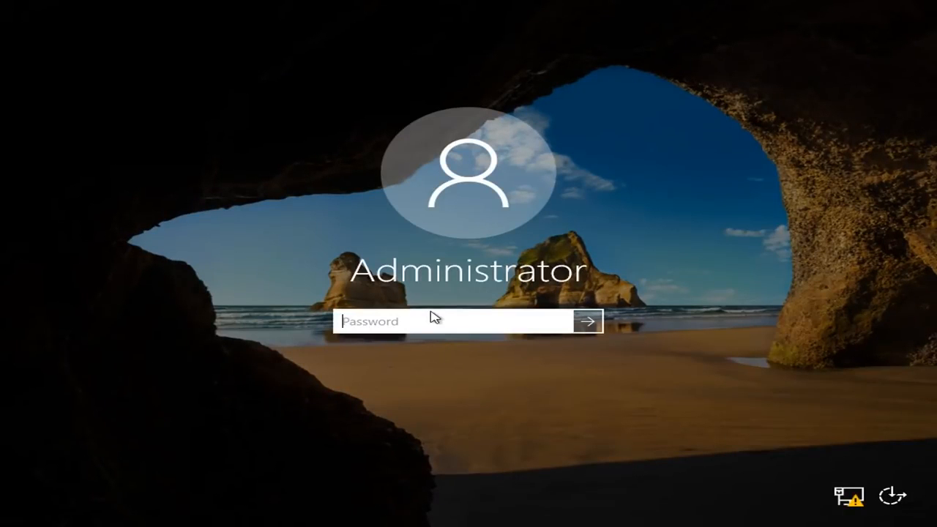
type("••••••••••••")
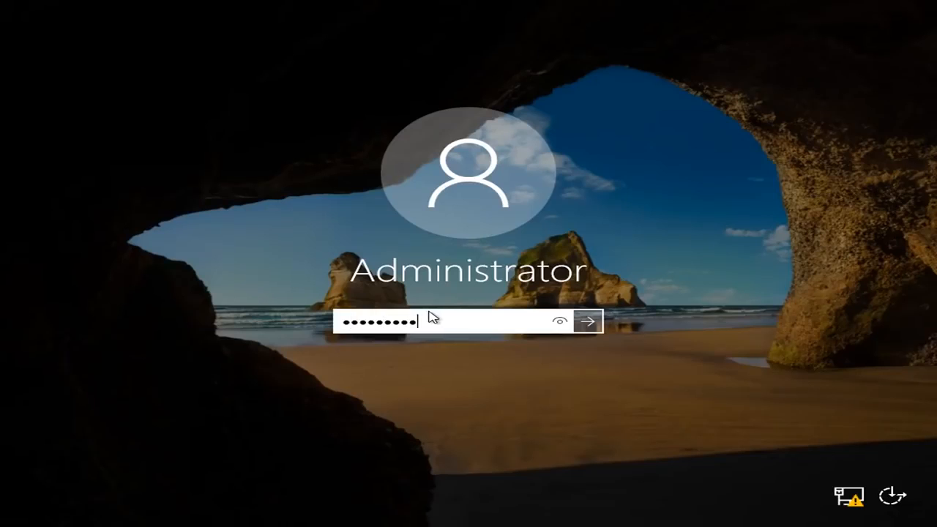
key("Return")
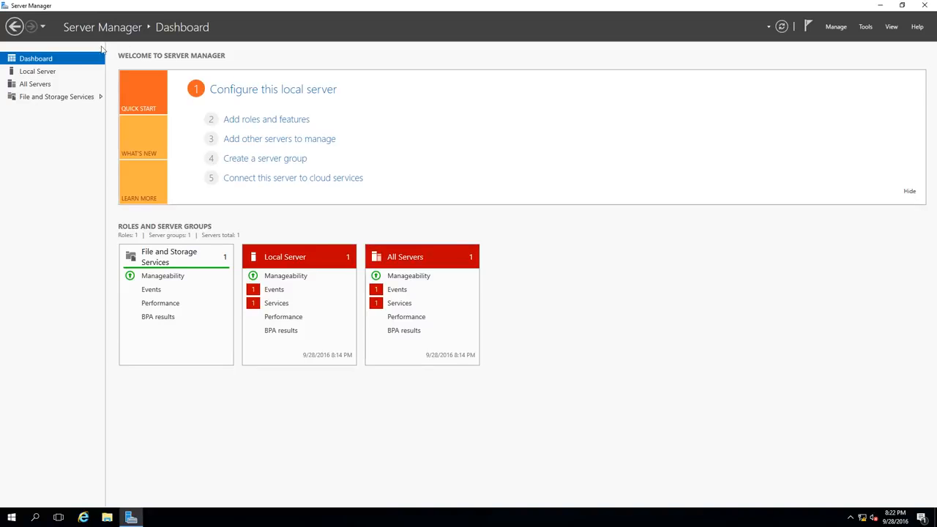
Step: Rename the local server to NLB-DC-01, keep it in WORKGROUP, and postpone the restart
left_click(38, 71)
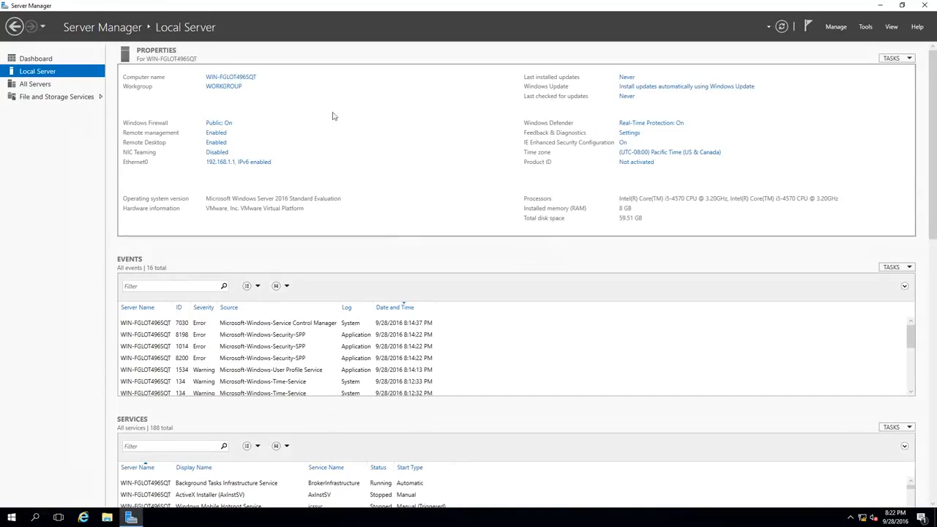
left_click(236, 79)
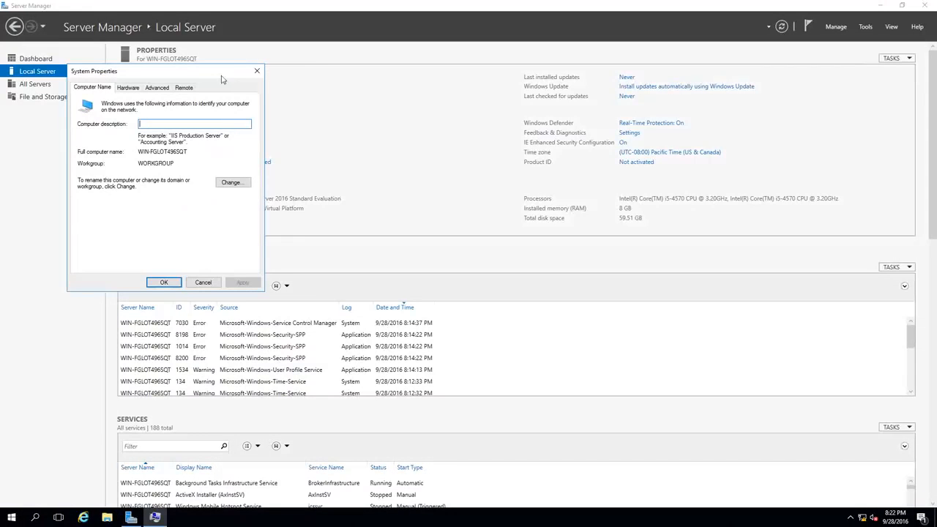
left_click_drag(714, 94, 689, 116)
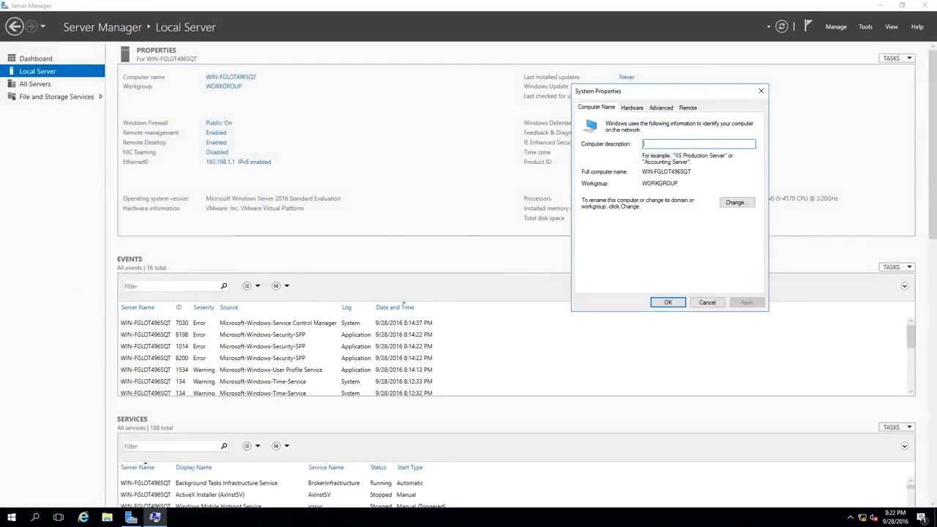
left_click(725, 202)
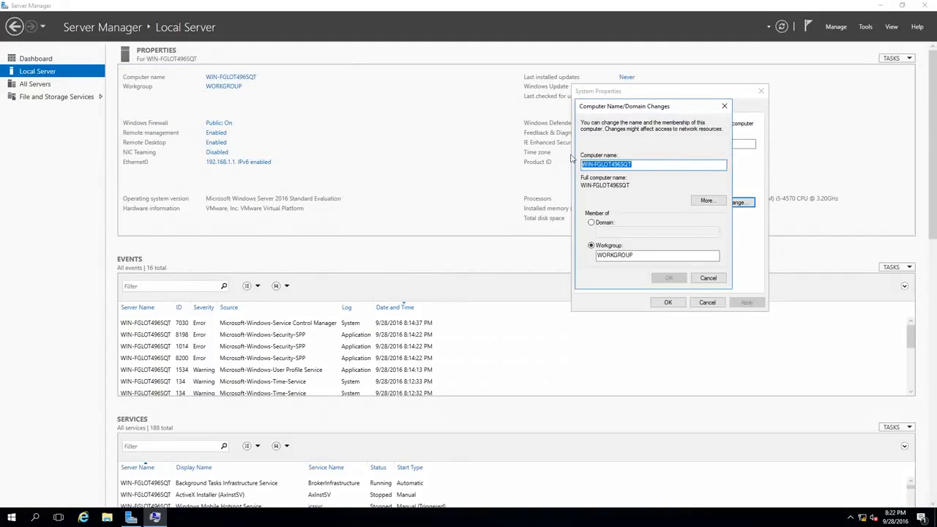
type("NLB-")
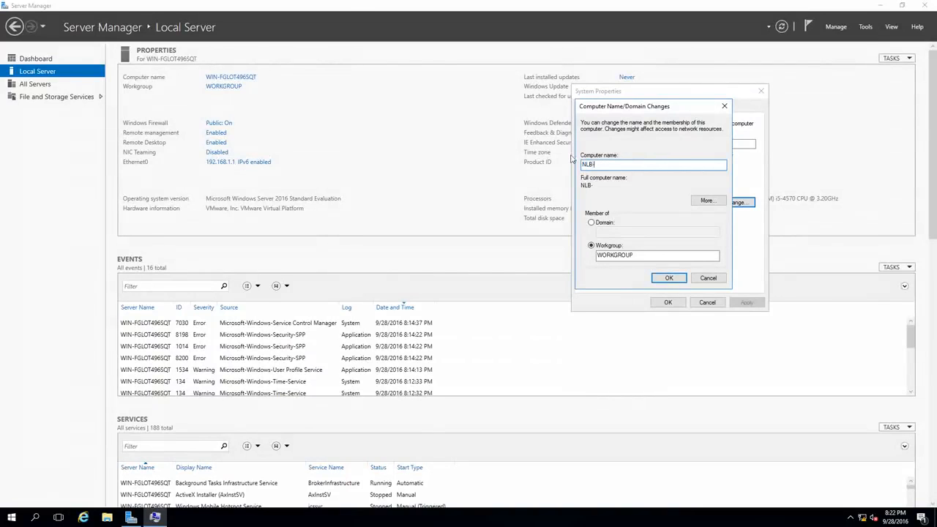
type("DC-01")
left_click(669, 278)
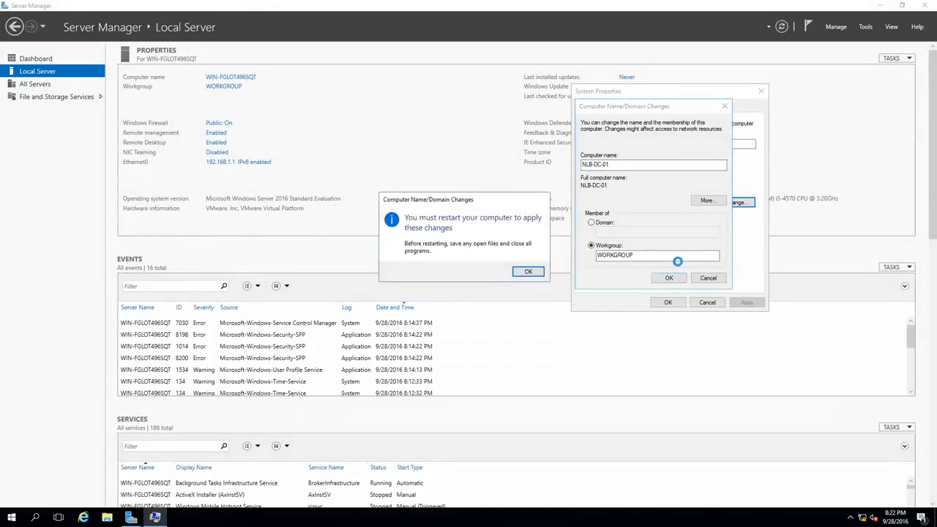
left_click(528, 272)
left_click(668, 302)
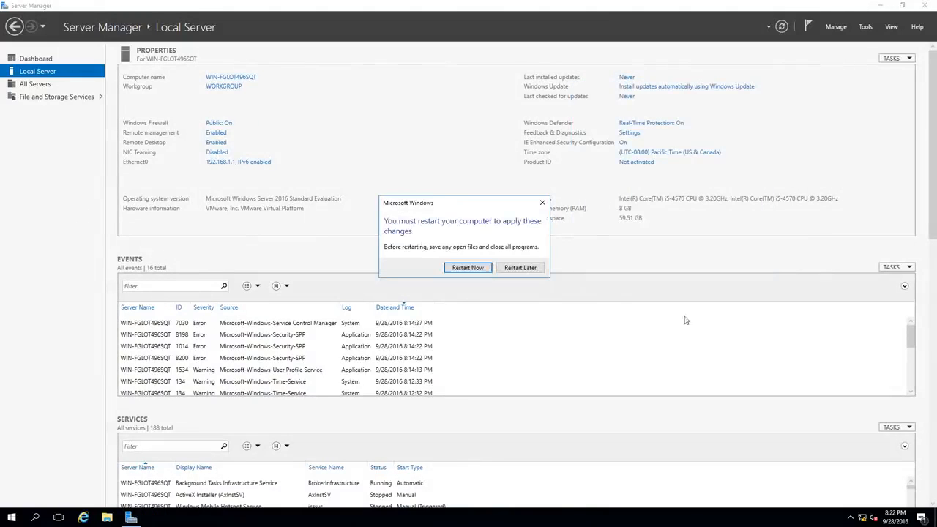
left_click(533, 269)
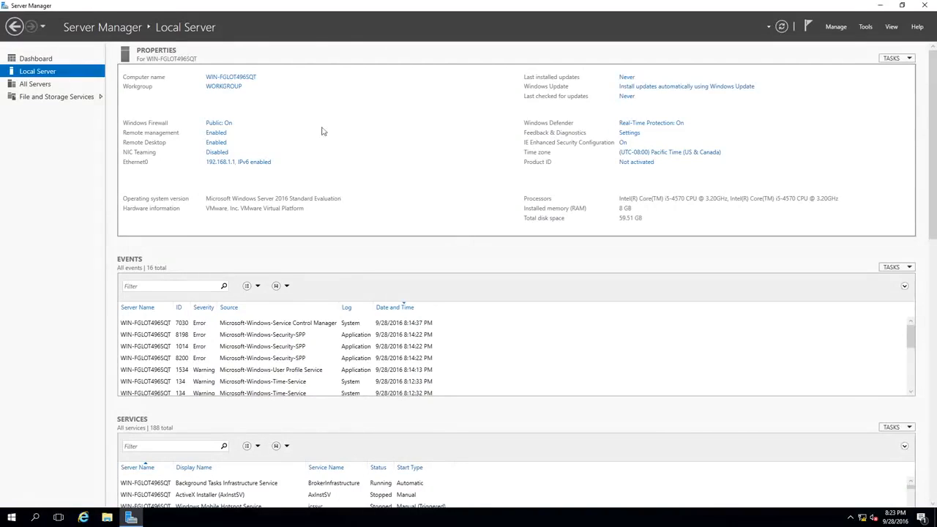
Step: Review the local server's Windows Firewall status and its Remote Desktop settings, including the permitted users, without changing anything
left_click(219, 124)
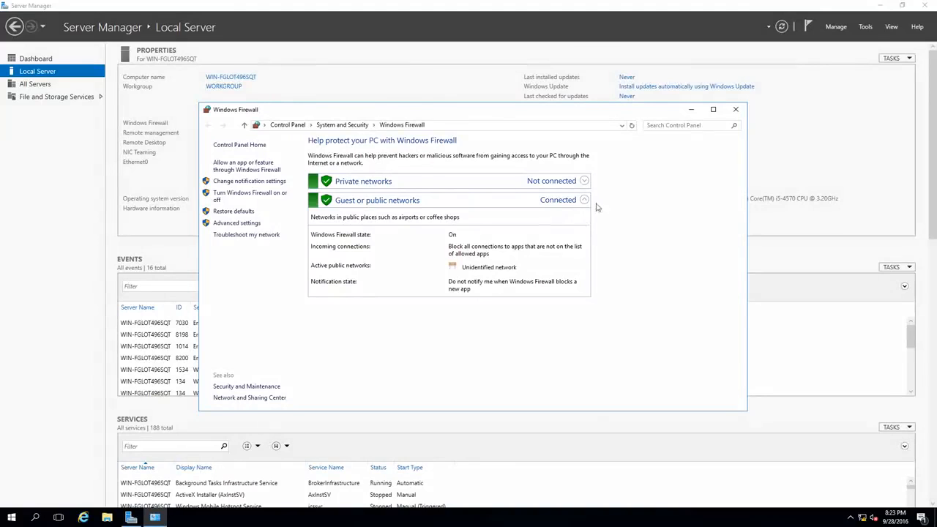
left_click(734, 110)
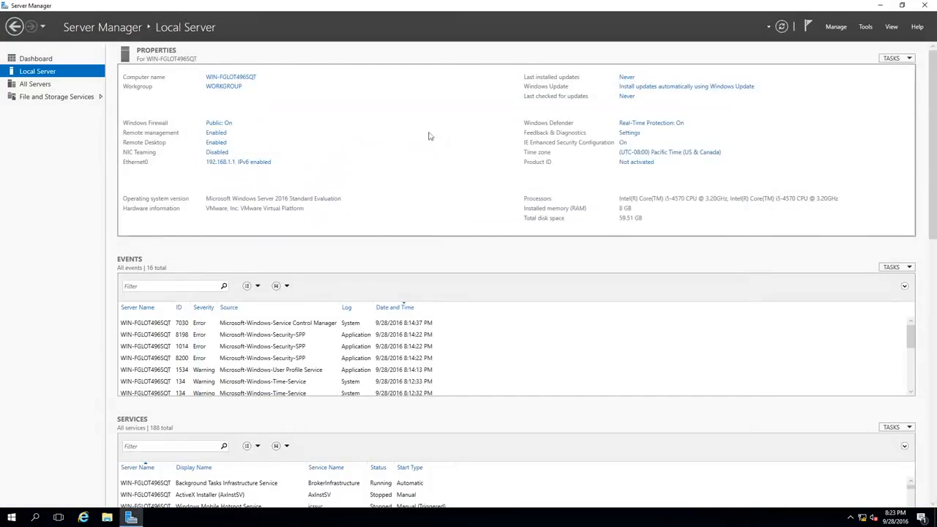
left_click(226, 145)
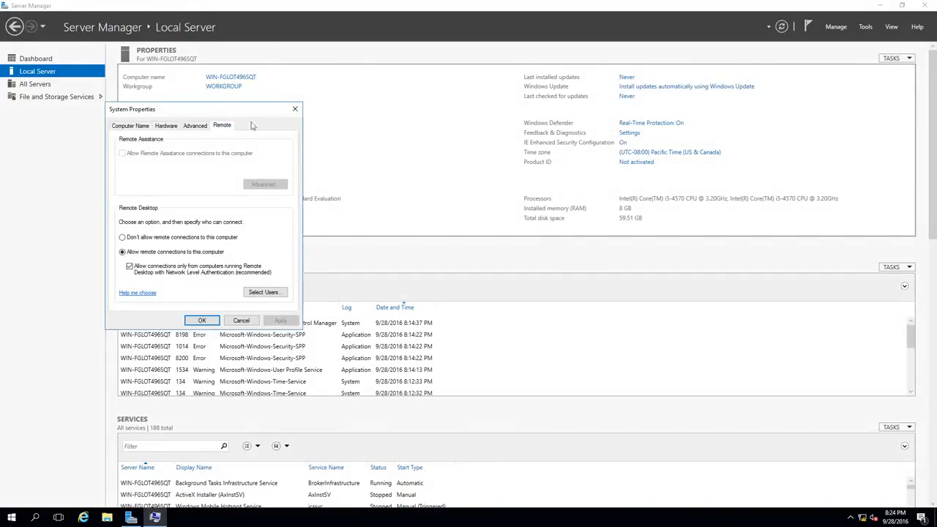
left_click_drag(204, 114, 544, 84)
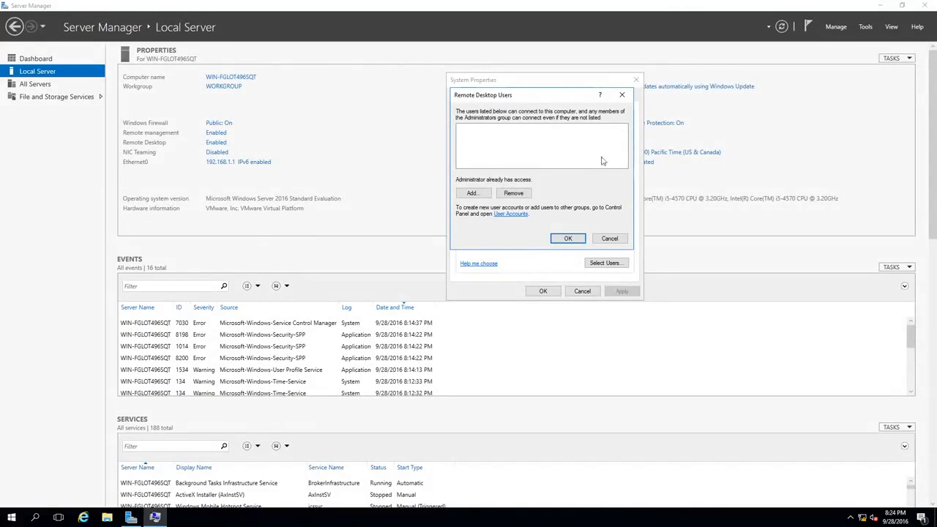
left_click(622, 95)
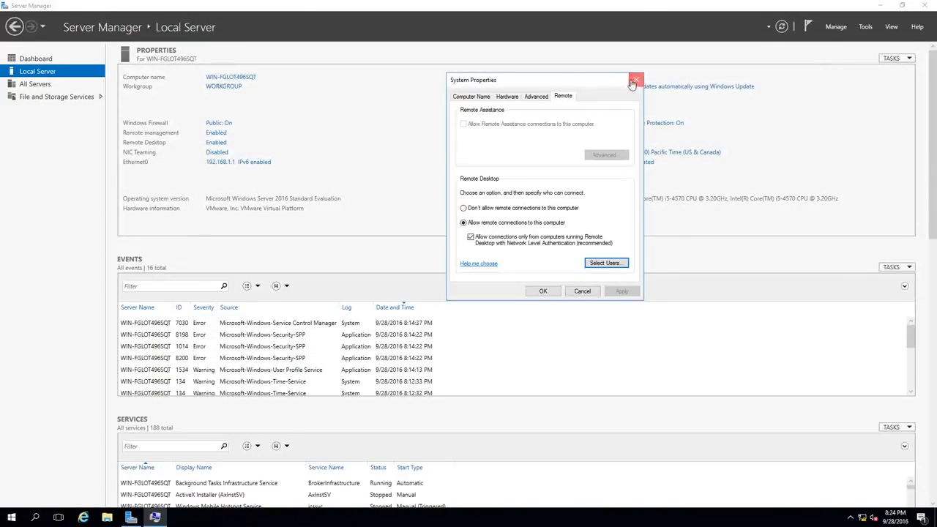
left_click(634, 81)
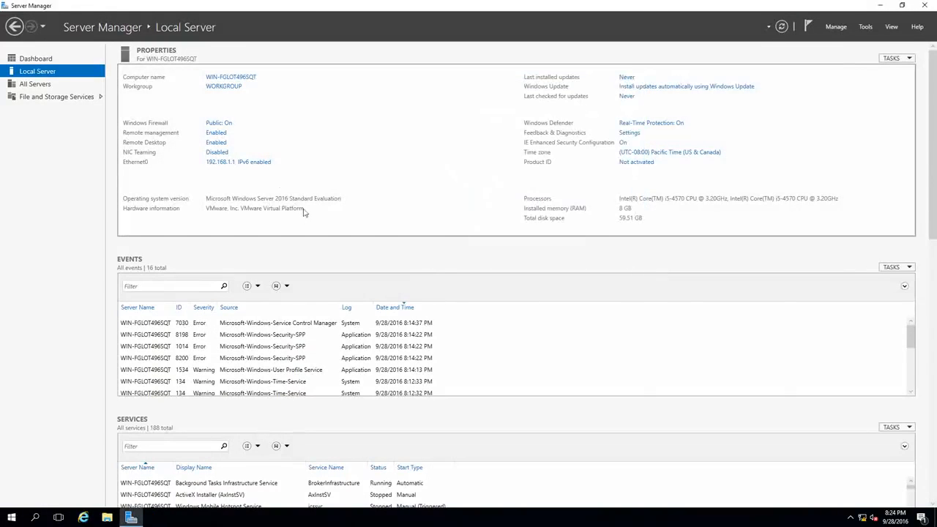
Step: Review the Ethernet0 adapter's Internet Protocol Version 4 (TCP/IPv4) properties, cancel without changing them, and close Network Connections
left_click(229, 166)
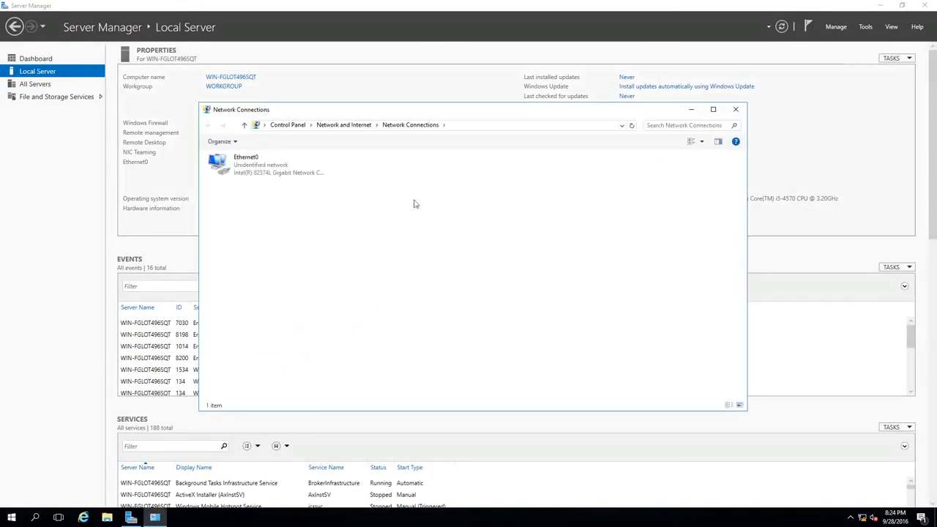
left_click_drag(478, 110, 607, 97)
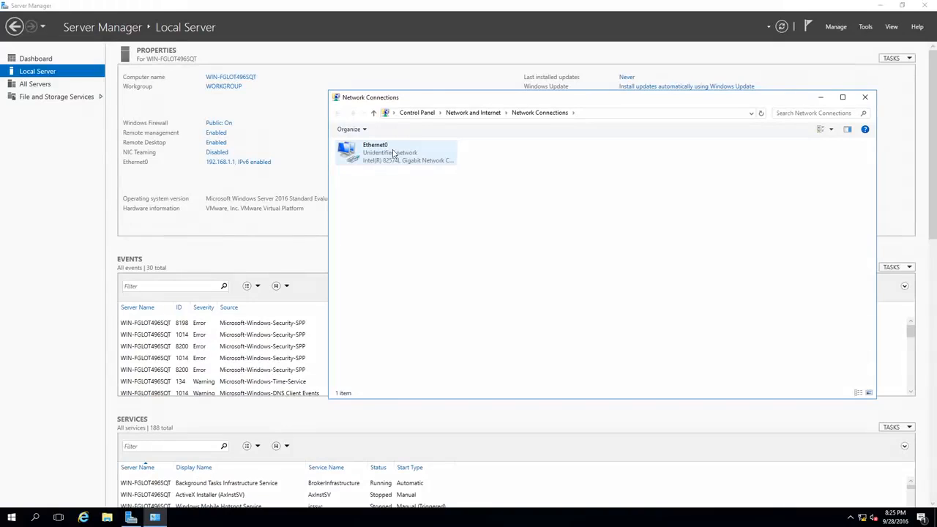
right_click(393, 153)
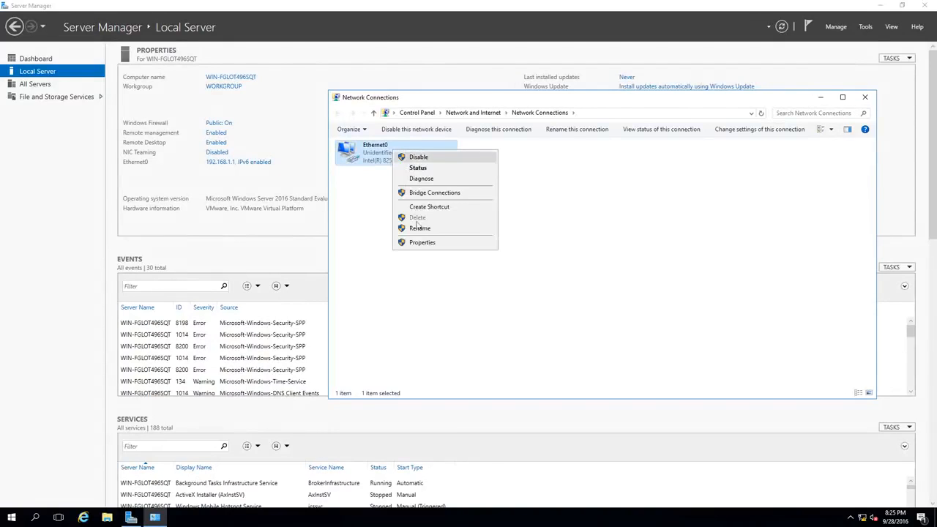
left_click(410, 243)
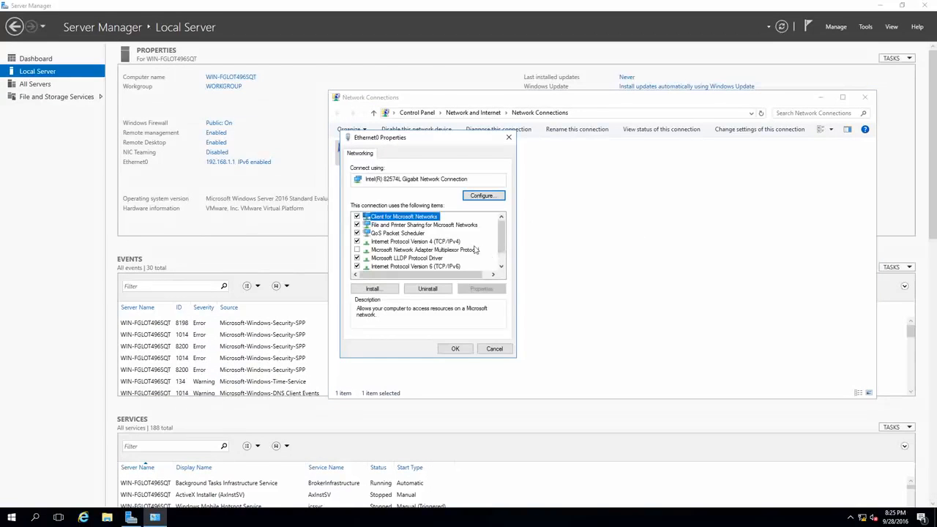
left_click_drag(424, 140, 589, 157)
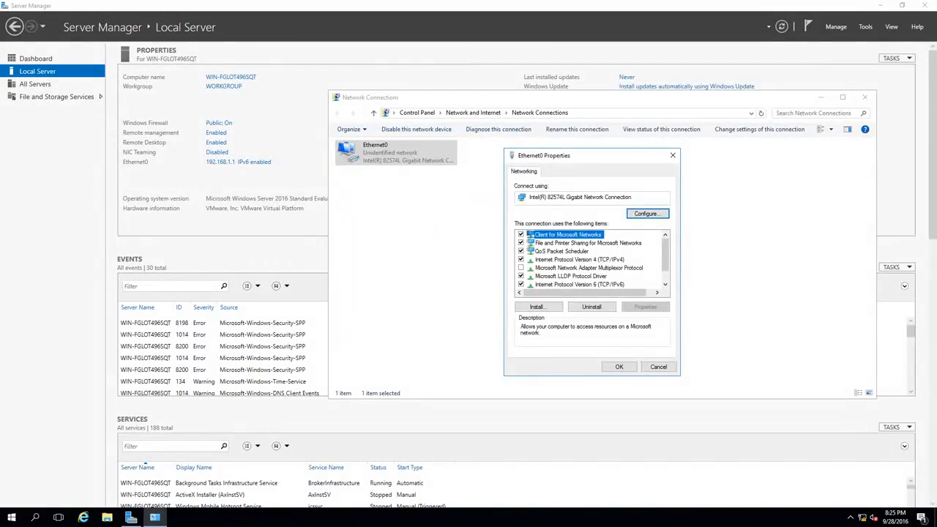
left_click(594, 261)
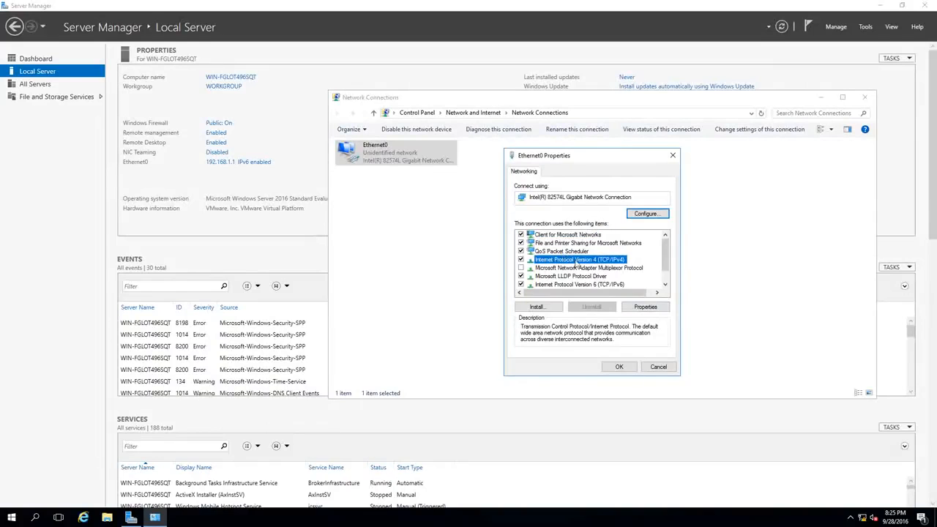
left_click(649, 309)
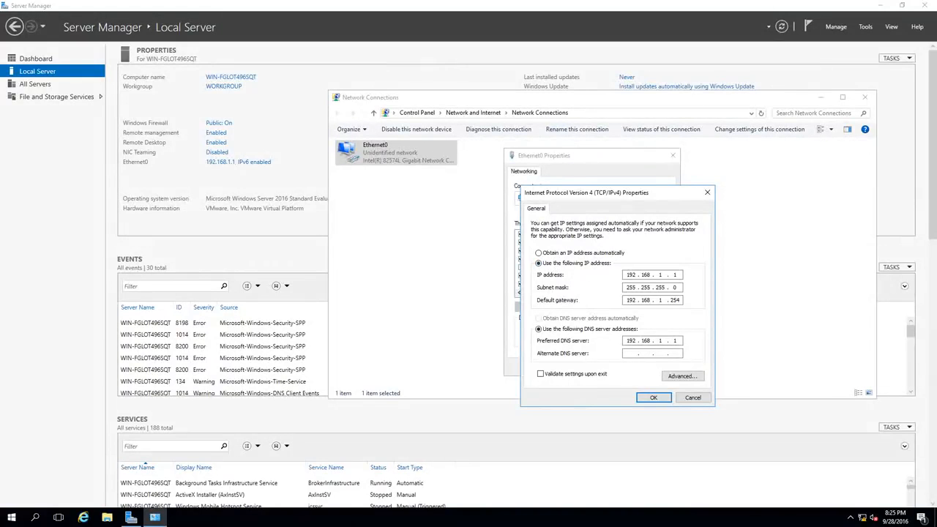
left_click(693, 397)
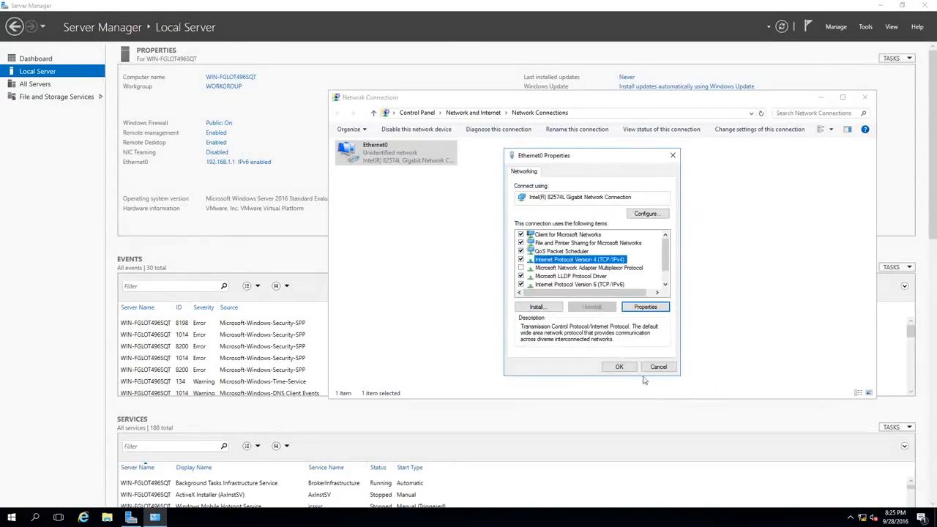
left_click(647, 366)
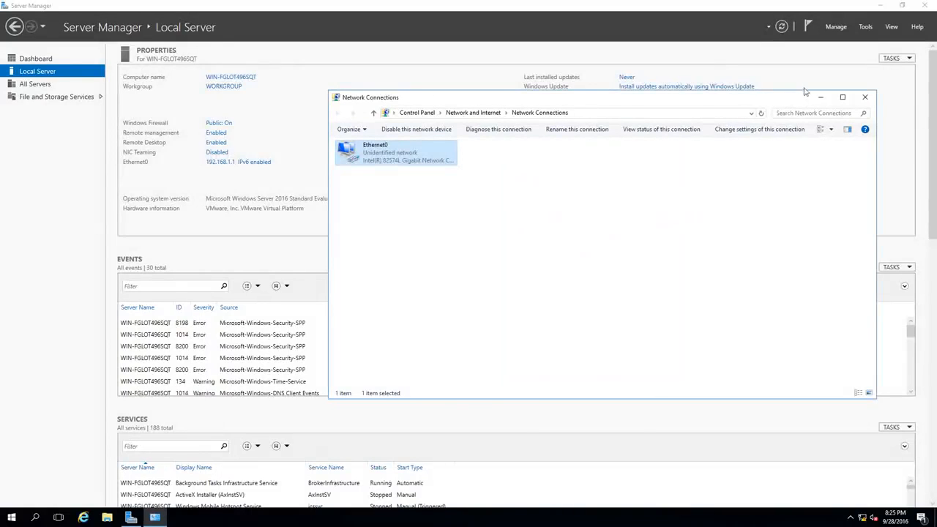
left_click(865, 97)
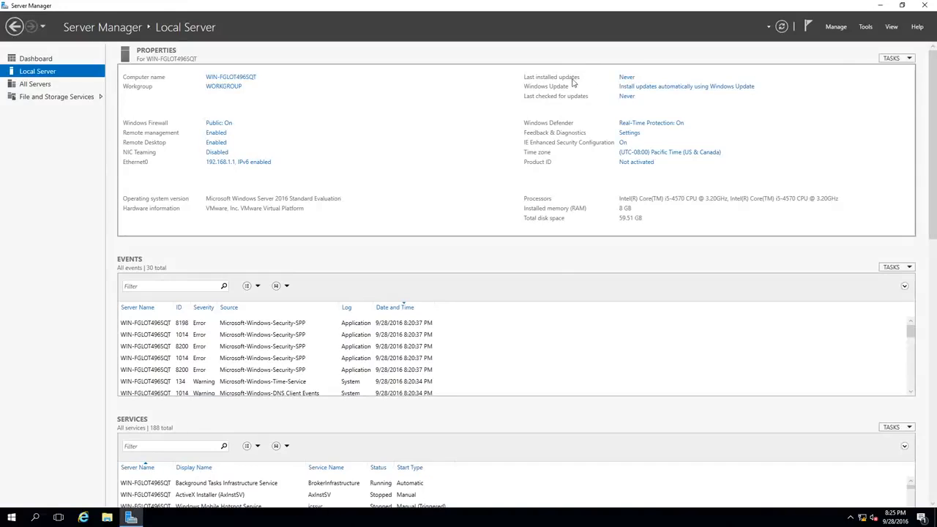
Step: Review the Windows Update settings, including restart options, advanced options and active hours, and close Settings without saving changes
left_click(642, 88)
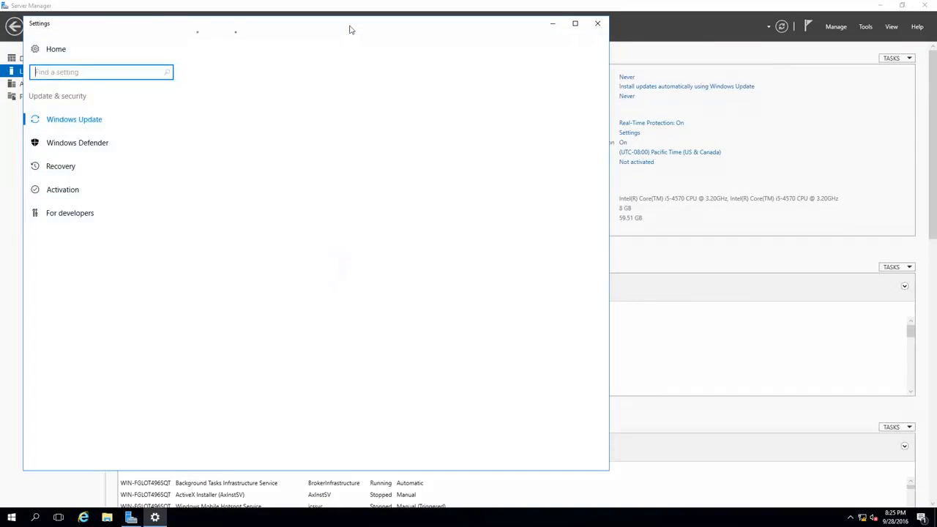
left_click_drag(349, 29, 600, 28)
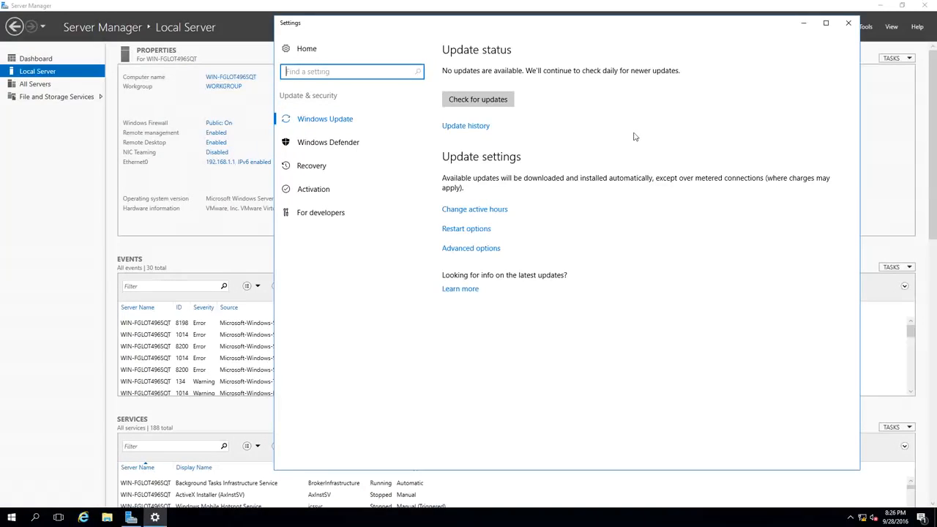
left_click(478, 229)
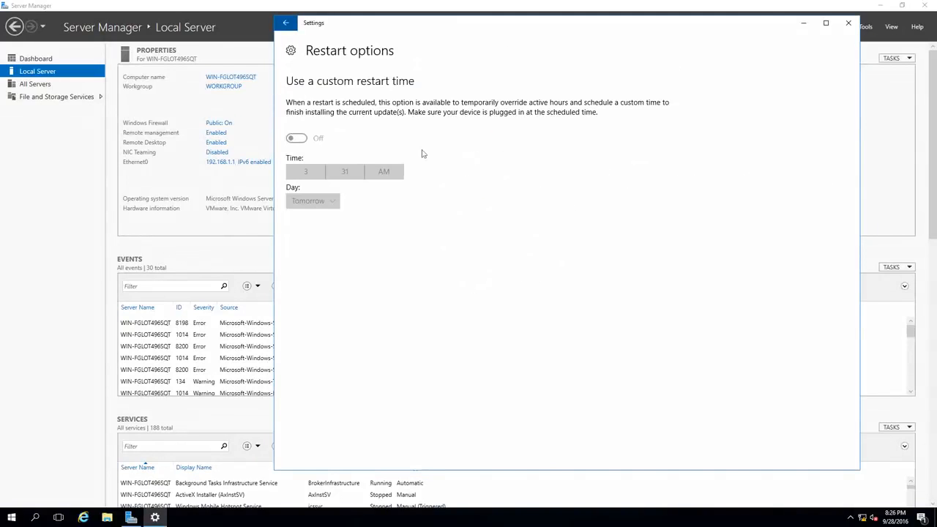
left_click(287, 24)
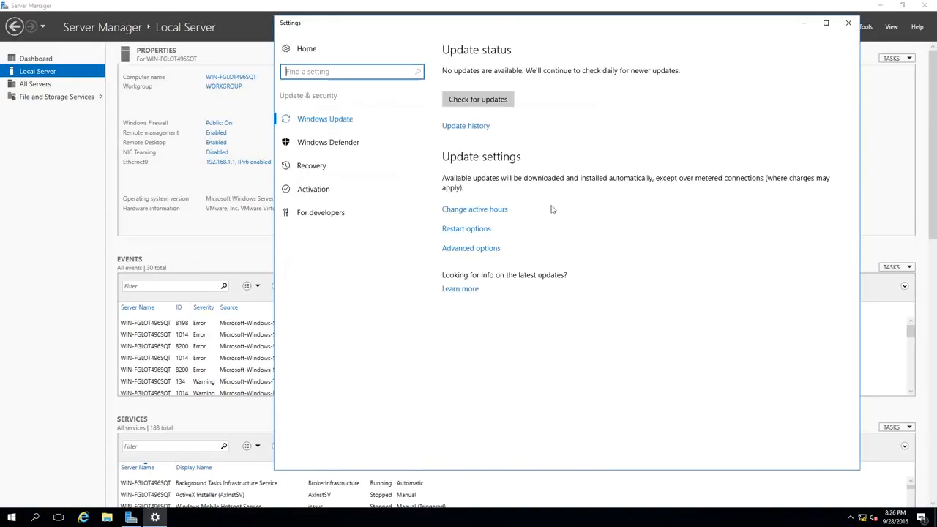
left_click(477, 248)
left_click(485, 210)
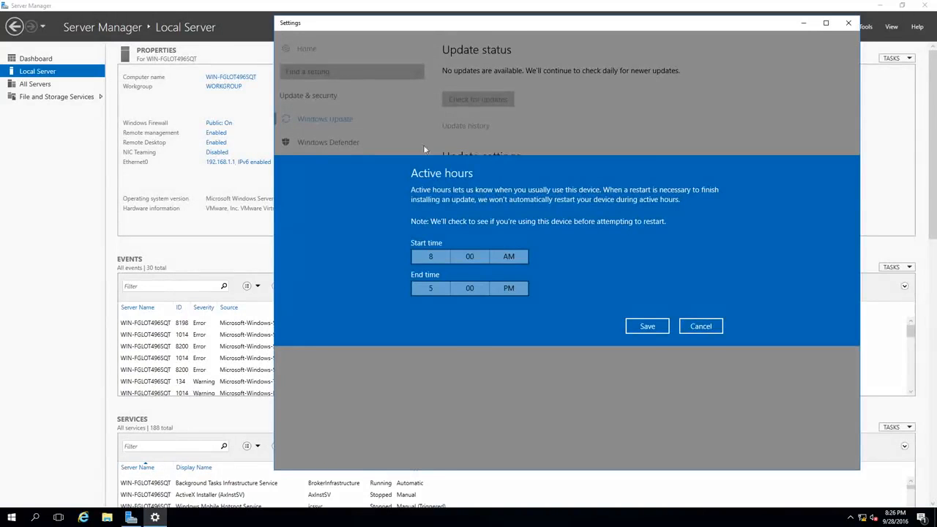
left_click(701, 327)
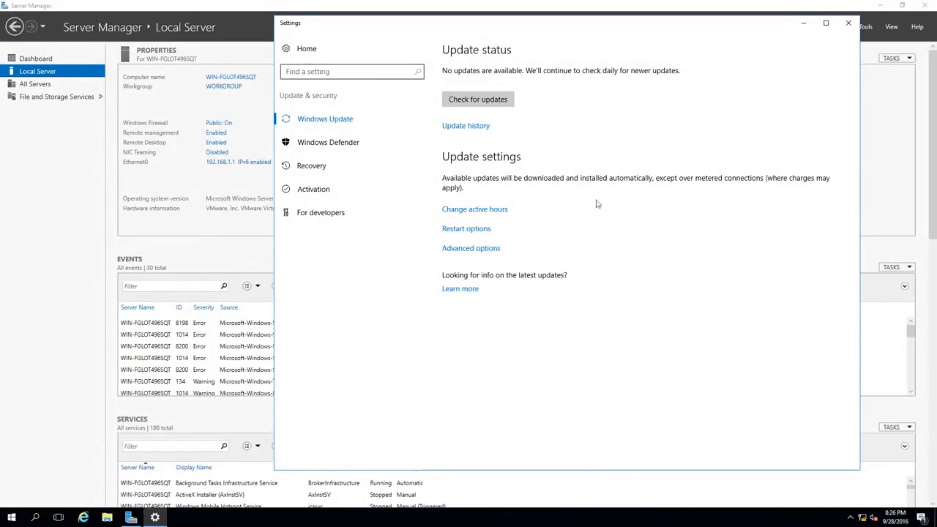
left_click(847, 25)
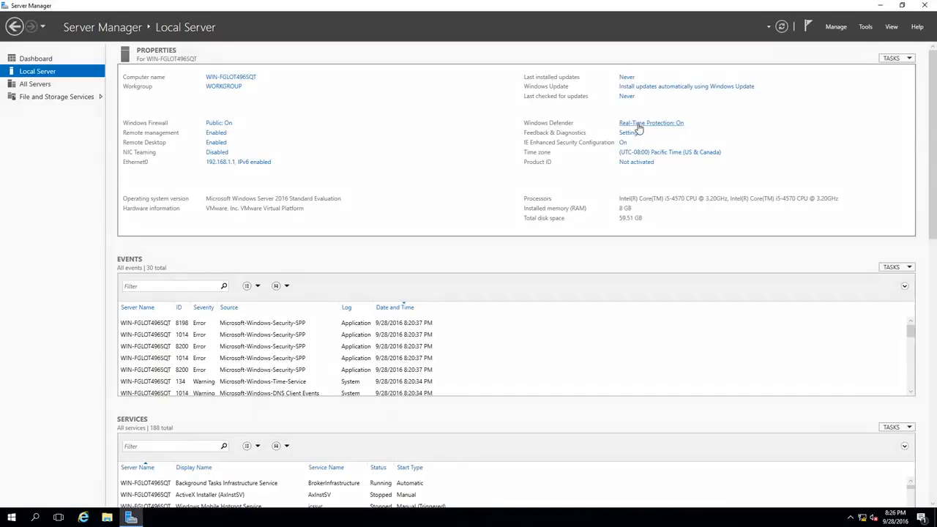
Step: Review the Windows Defender protection, exclusion, notification and version settings, and close Settings
left_click(676, 126)
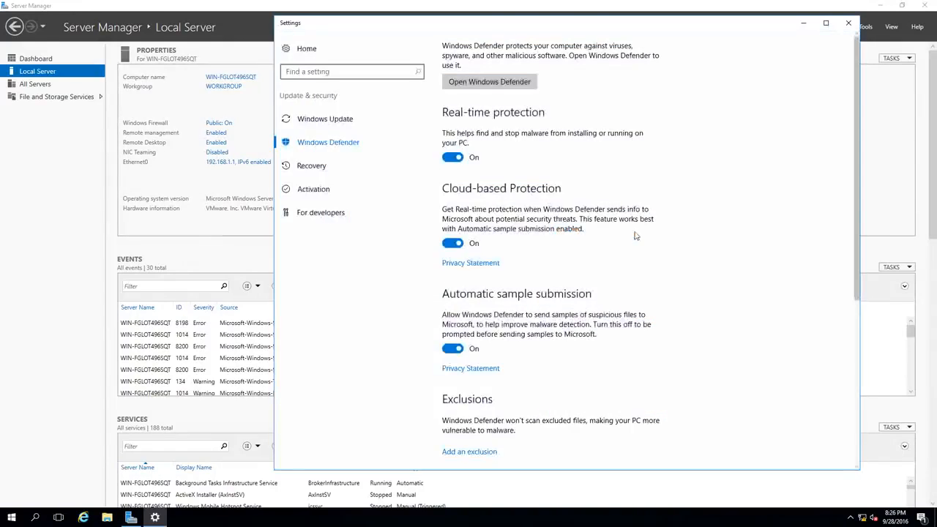
scroll(635, 236, "down", 4)
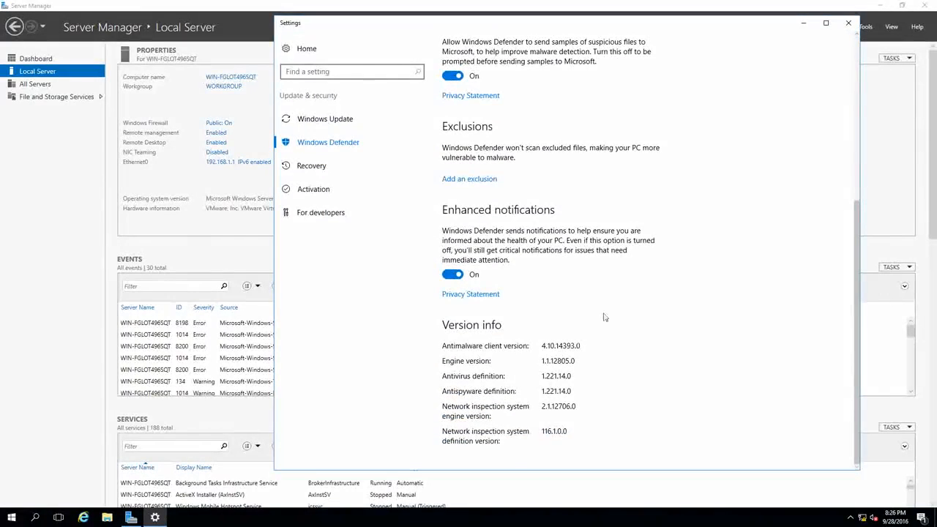
scroll(581, 329, "up", 4)
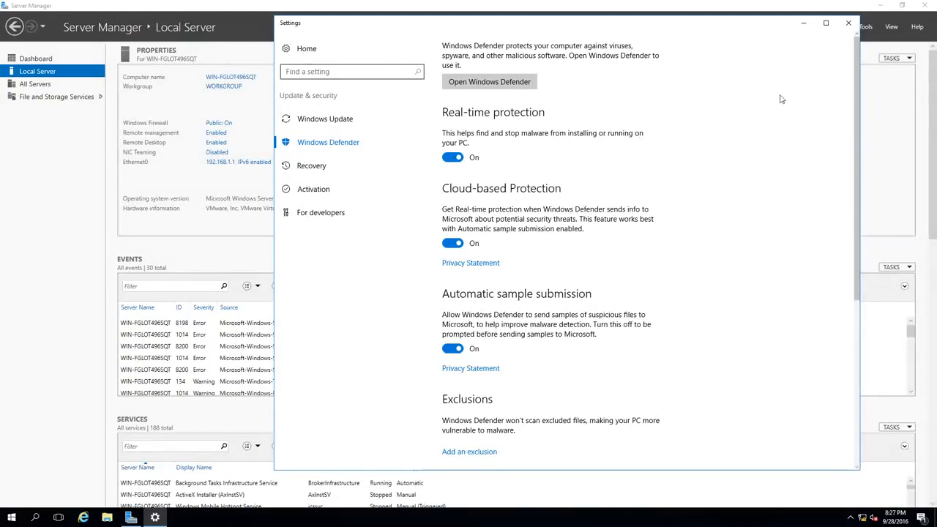
left_click(849, 23)
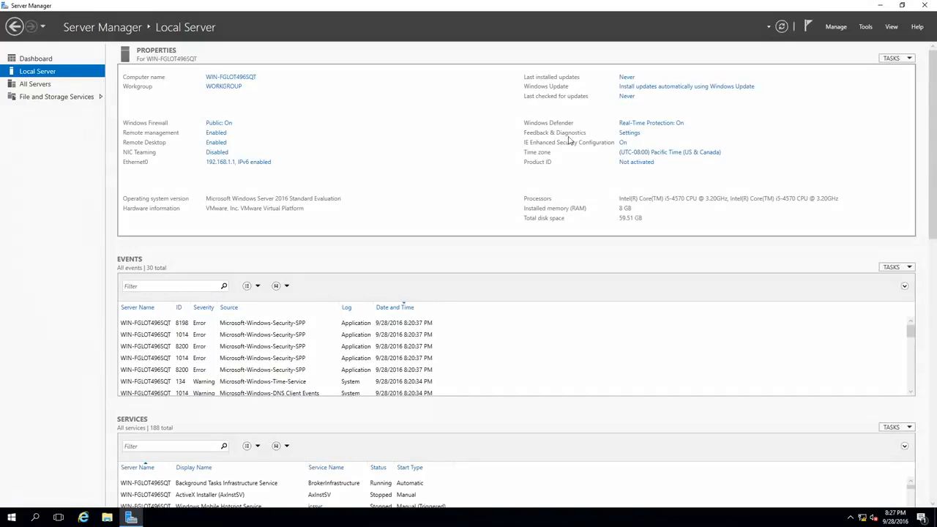
Step: Examine the server's date and time, Internet time synchronization and additional clock settings
left_click(653, 156)
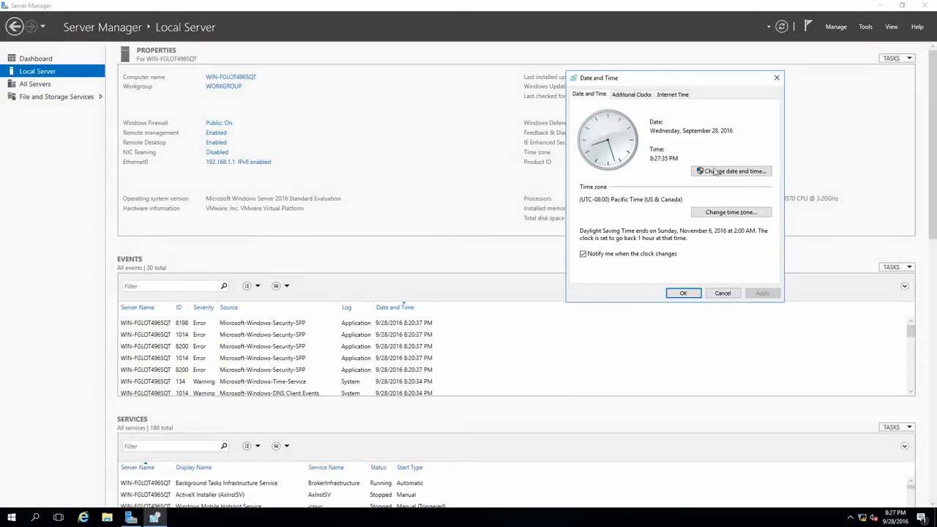
left_click(668, 96)
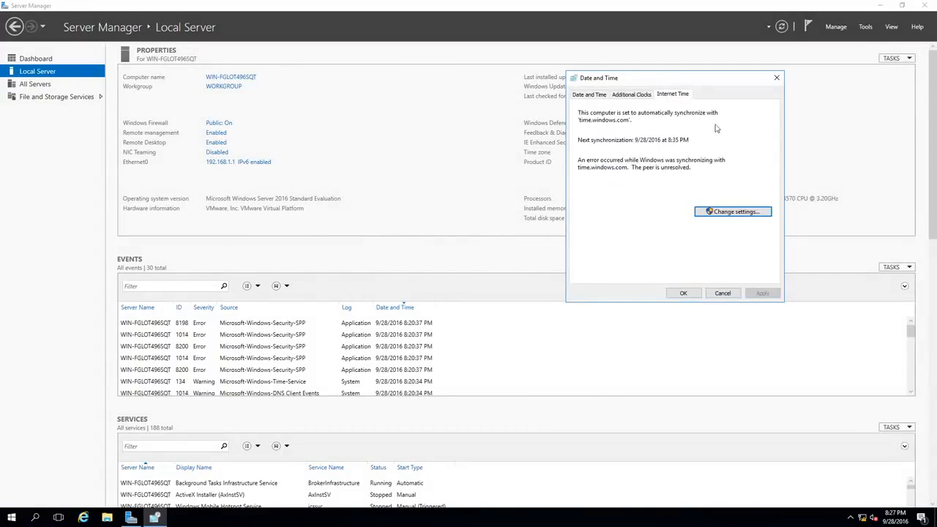
left_click(636, 100)
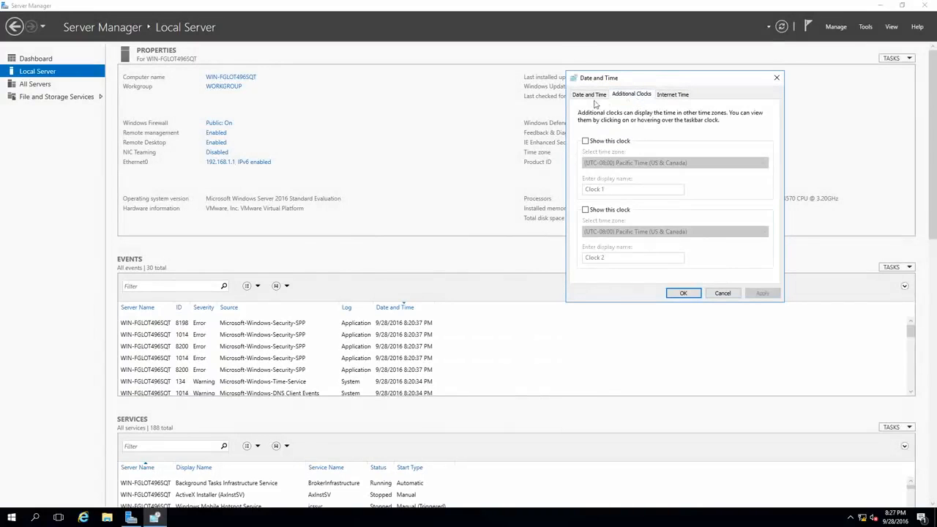
left_click(593, 98)
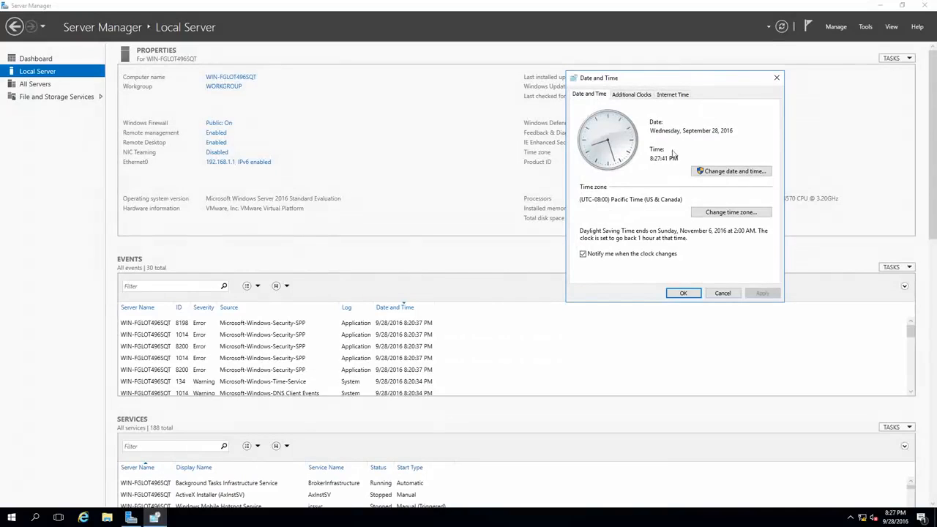
Step: Set the time zone to (UTC+02:00) Helsinki, Kyiv, Riga, Sofia, Tallinn, Vilnius, and dismiss the product key entry without activating Windows
left_click(726, 212)
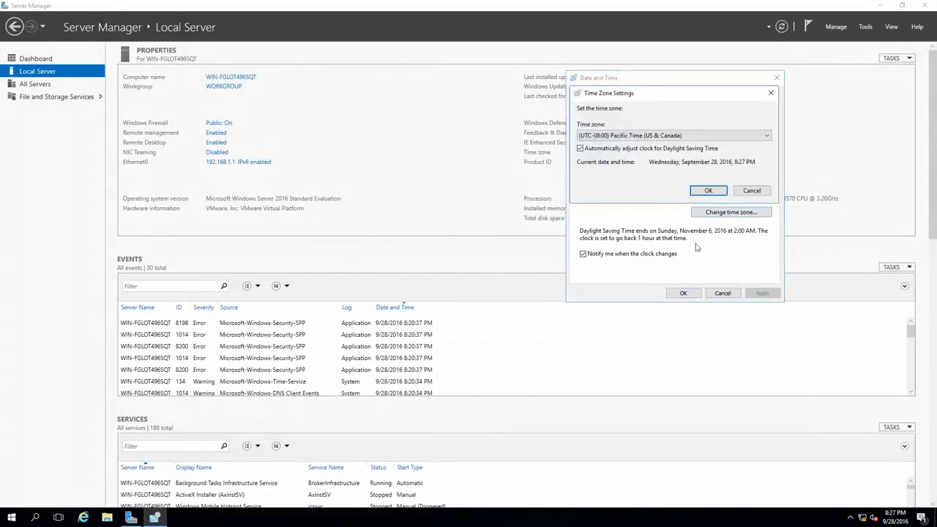
left_click(662, 136)
scroll(666, 244, "down", 5)
scroll(668, 243, "down", 5)
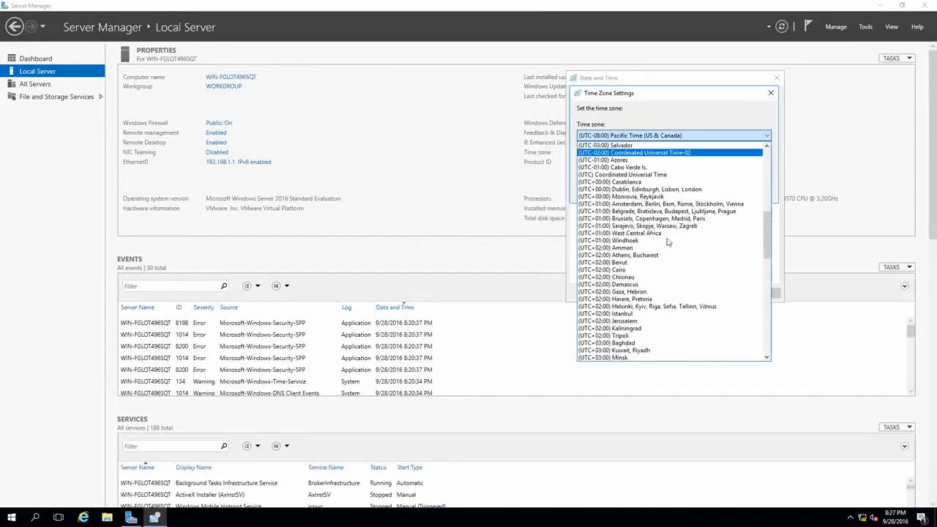
left_click(674, 306)
left_click(708, 195)
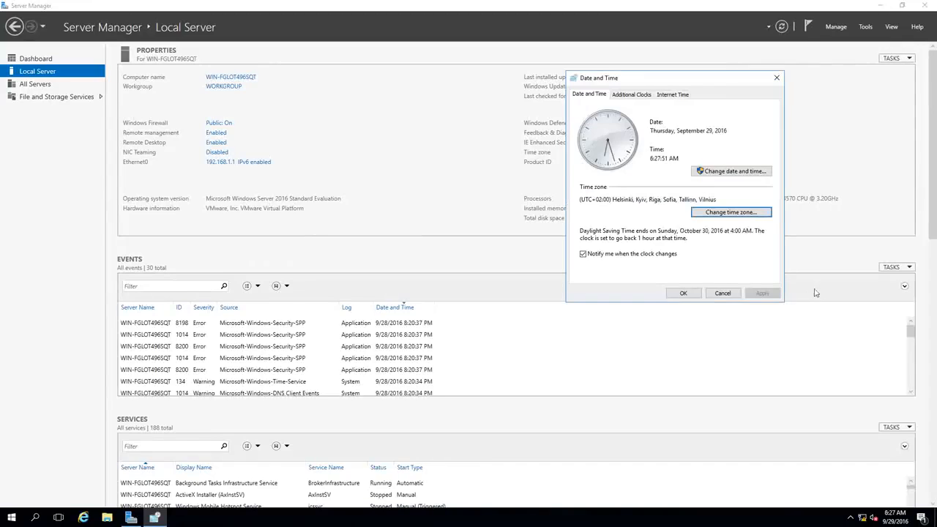
left_click(695, 297)
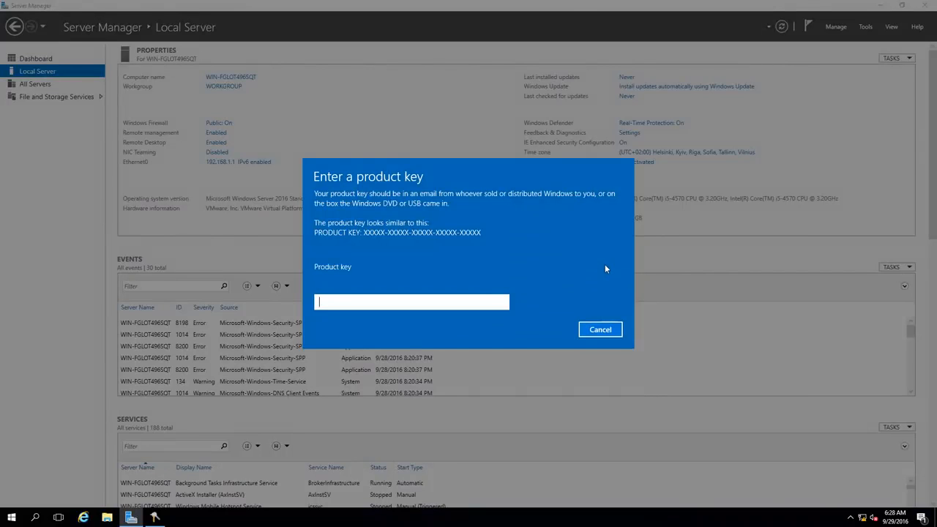
left_click(602, 329)
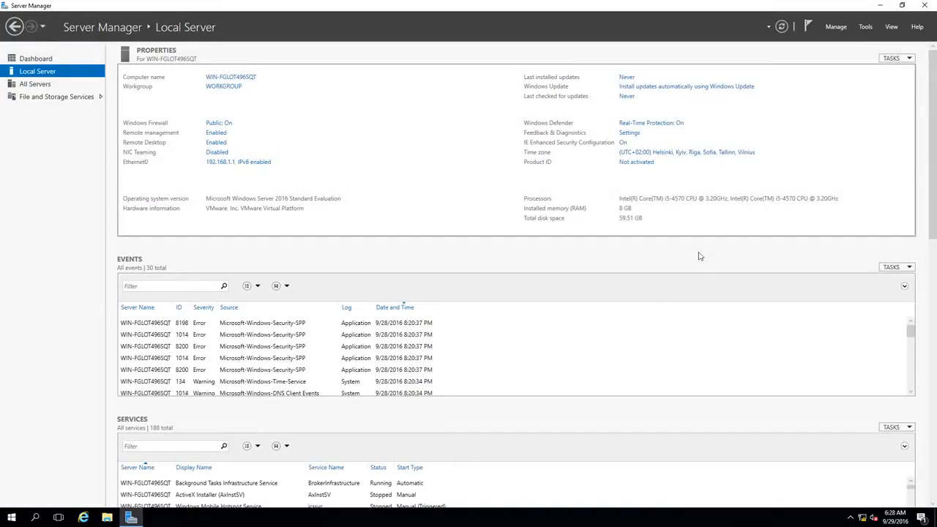